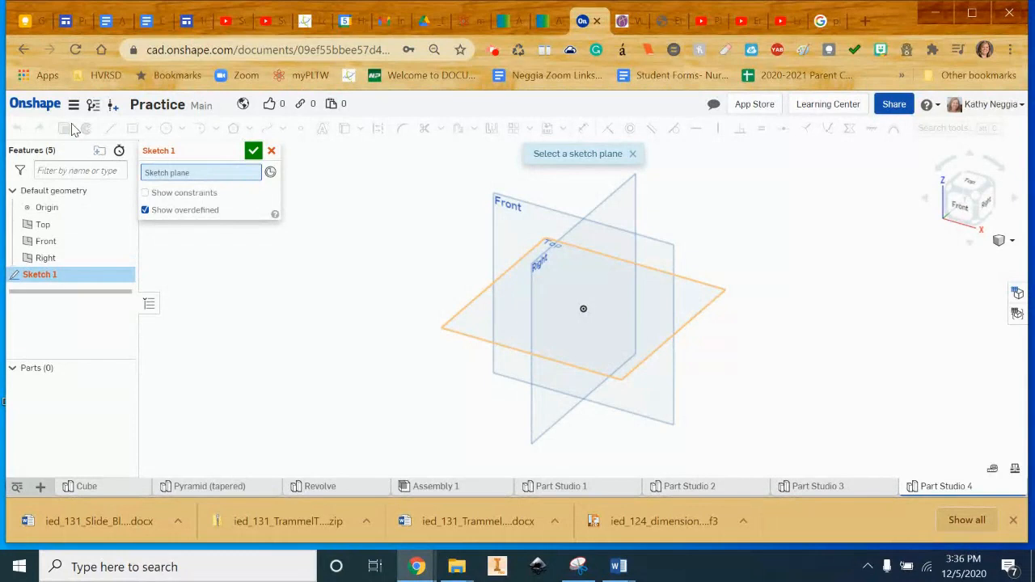
Step: Sketch an open wavy spline on the Front plane, running from below the origin, through it, and up to the right
left_click(540, 227)
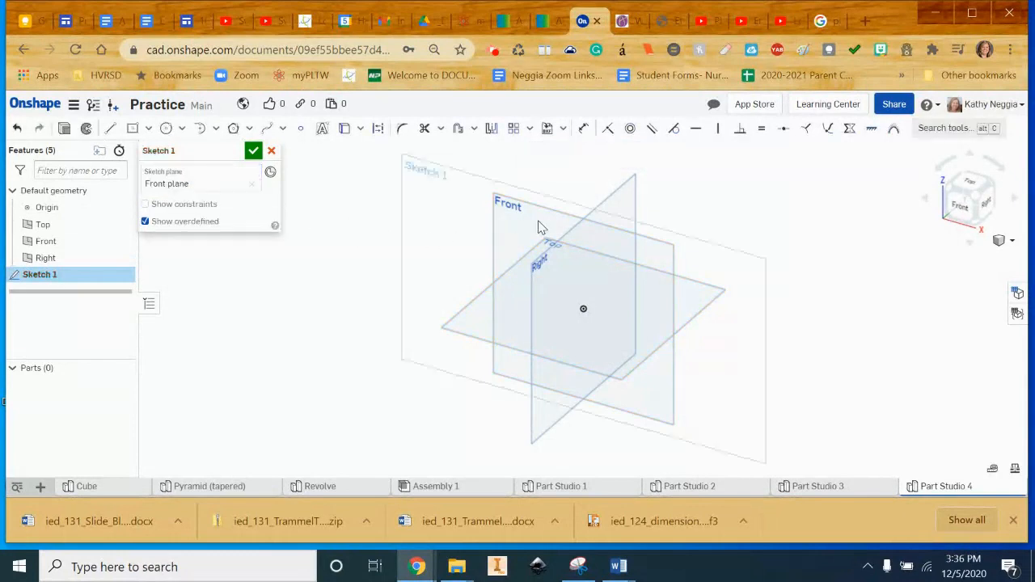
left_click(962, 205)
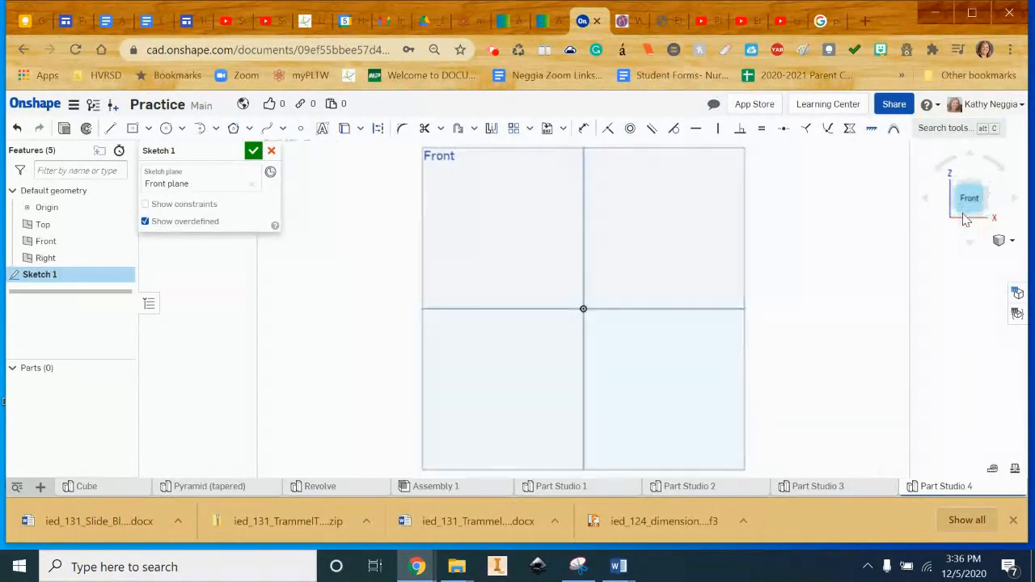
left_click(283, 130)
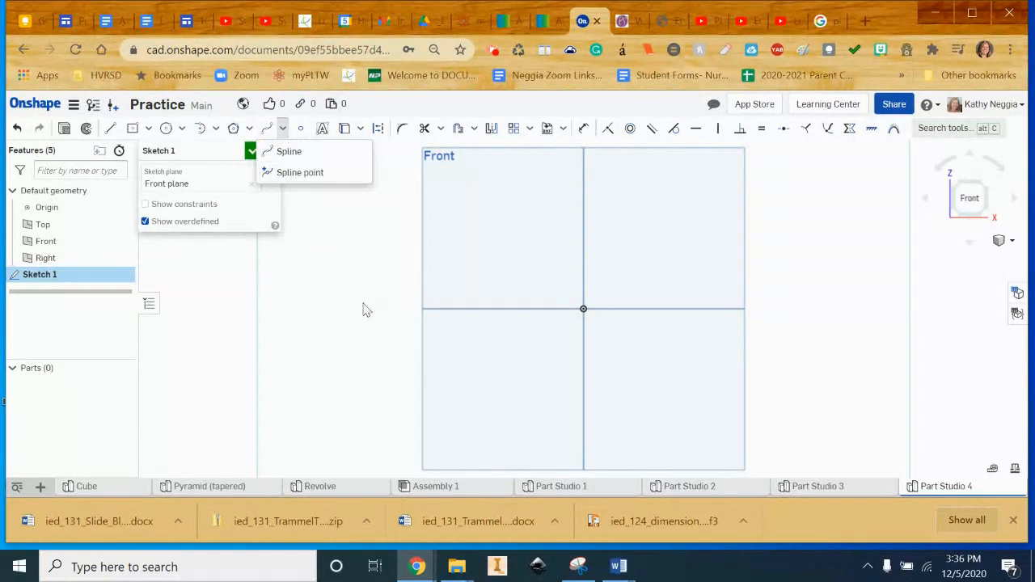
left_click(551, 388)
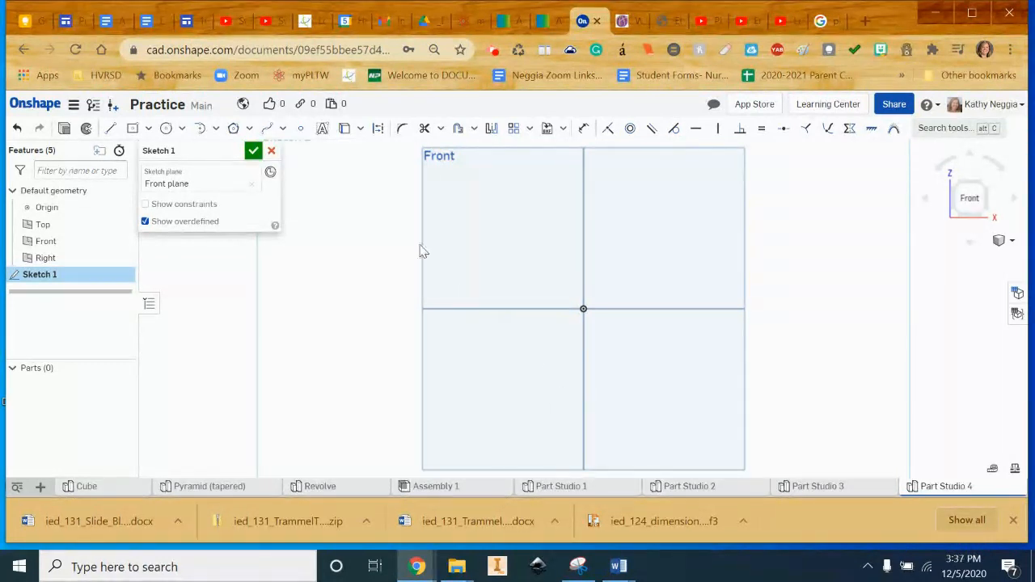
left_click(284, 131)
left_click(291, 151)
left_click(529, 355)
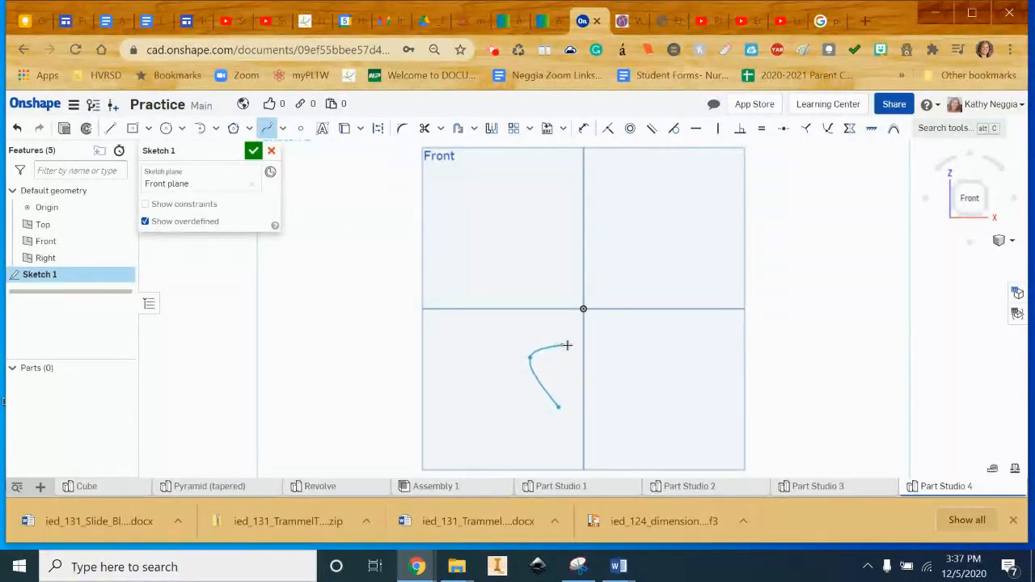
left_click(582, 335)
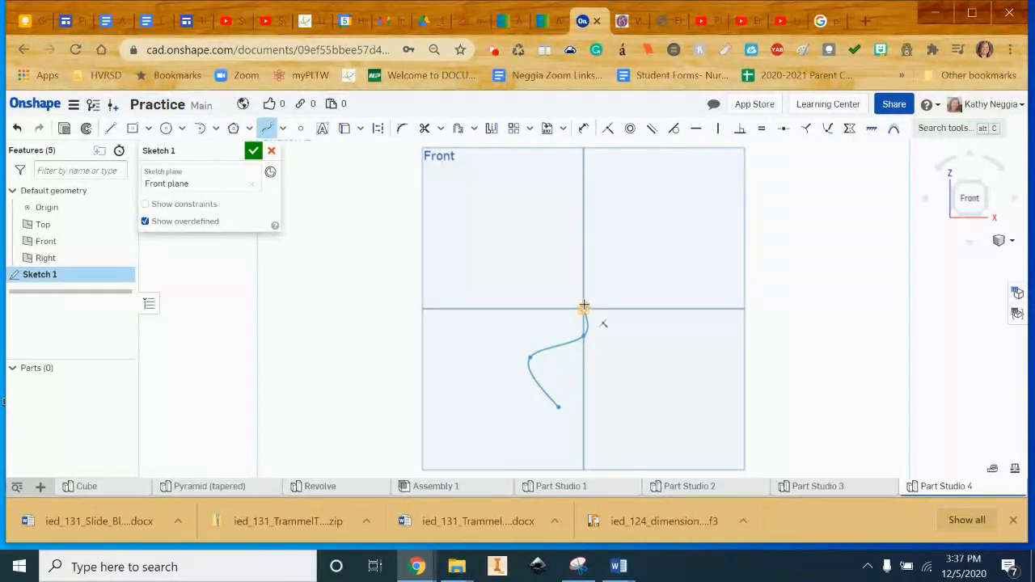
left_click(580, 299)
left_click(550, 264)
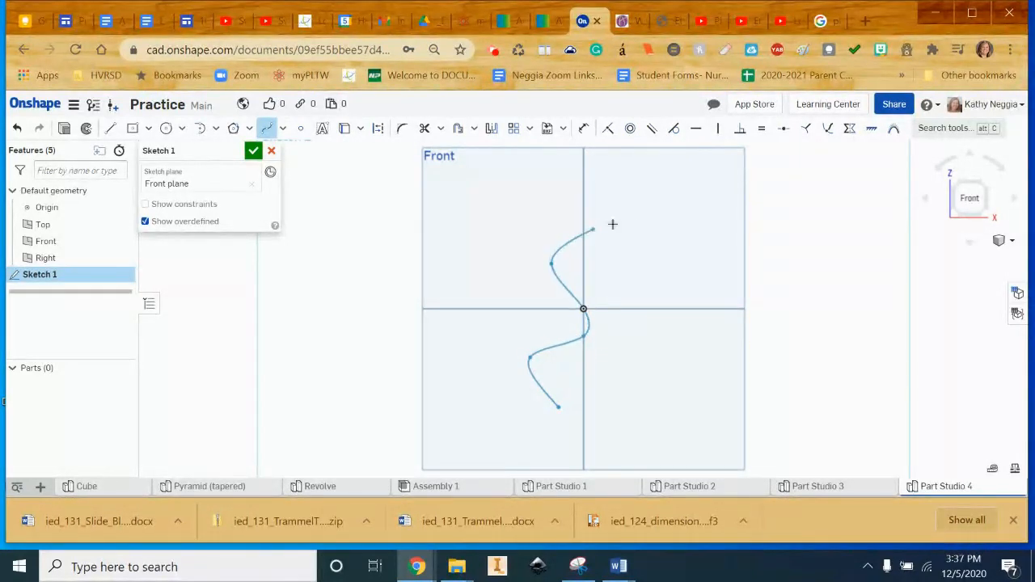
double_click(631, 215)
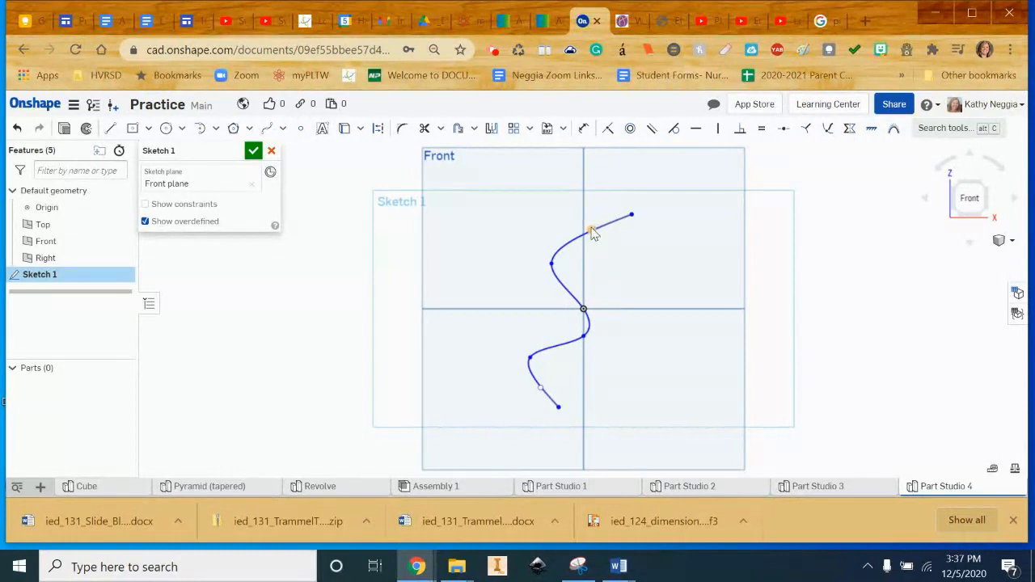
Step: Reshape the spline by moving its upper handle, an upper point and its lower endpoint farther right, and finish the sketch
left_click_drag(590, 228, 583, 216)
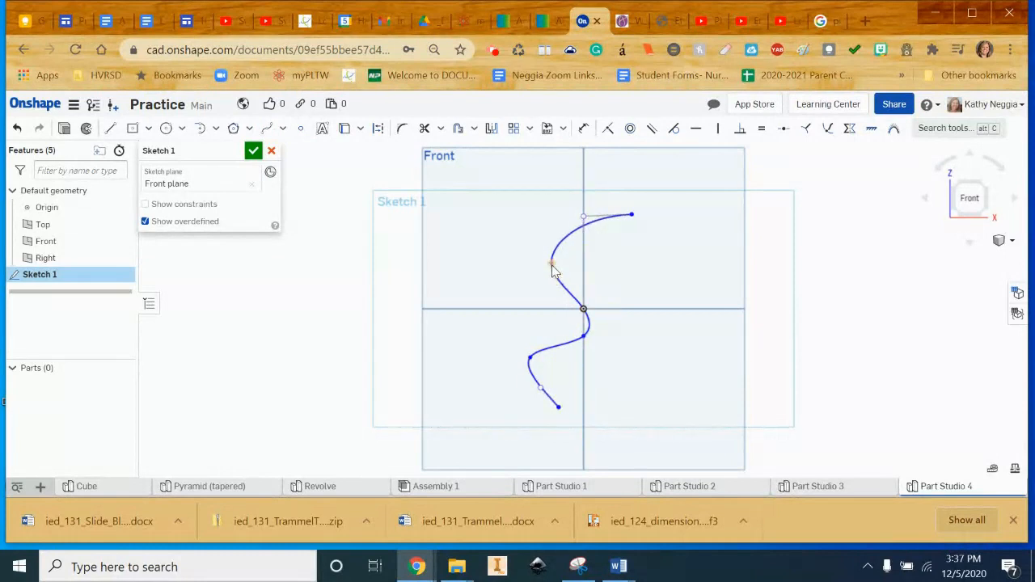
left_click_drag(553, 267, 558, 268)
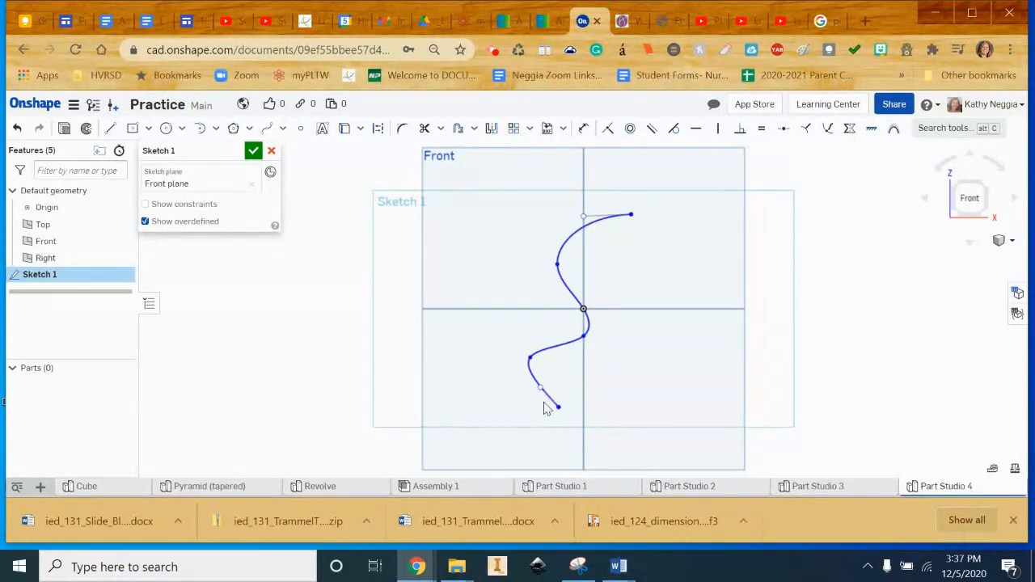
left_click_drag(570, 413, 638, 420)
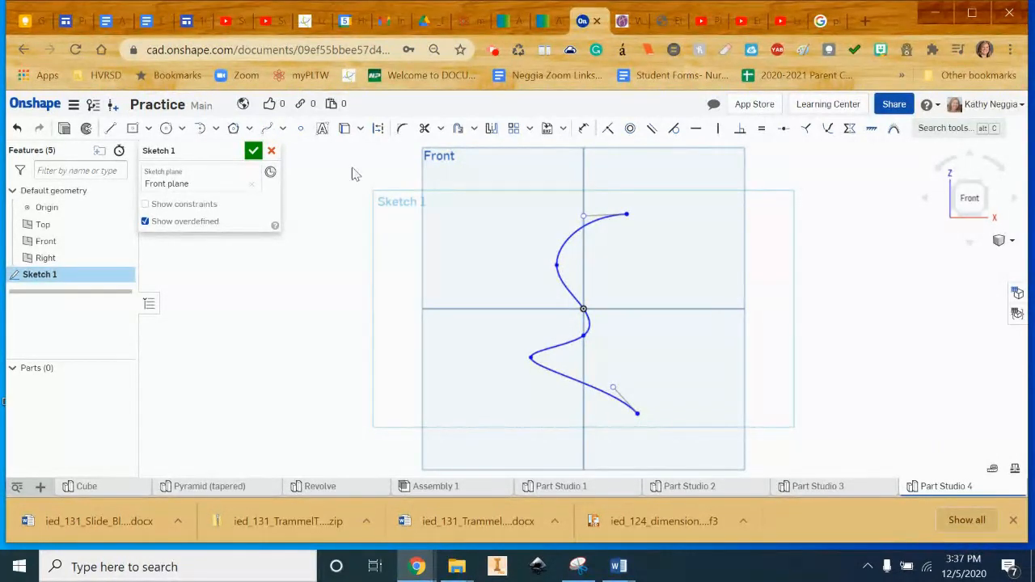
left_click(253, 152)
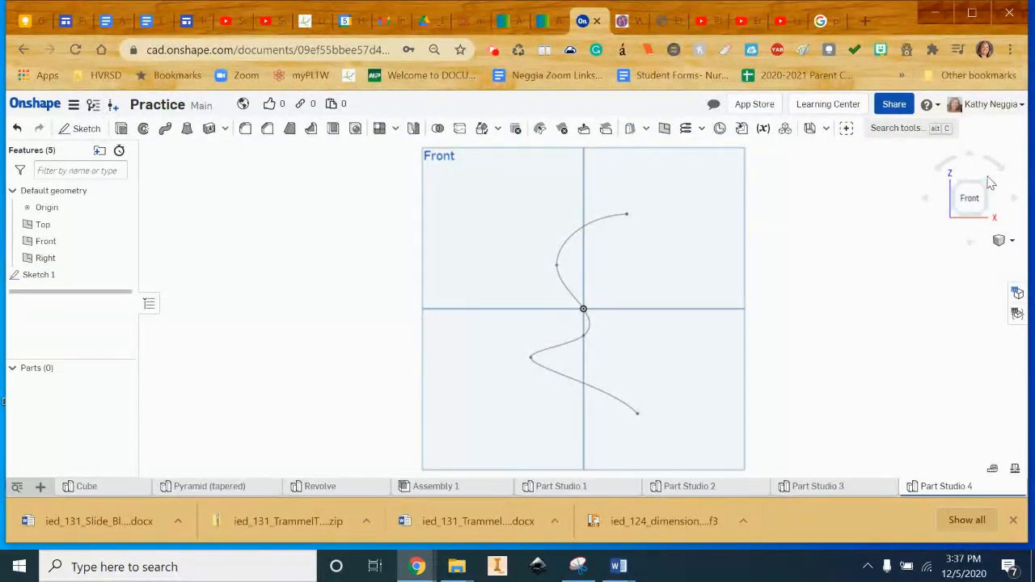
Step: Sketch a small circle centred on the origin on the Top plane and finish the sketch
left_click(80, 128)
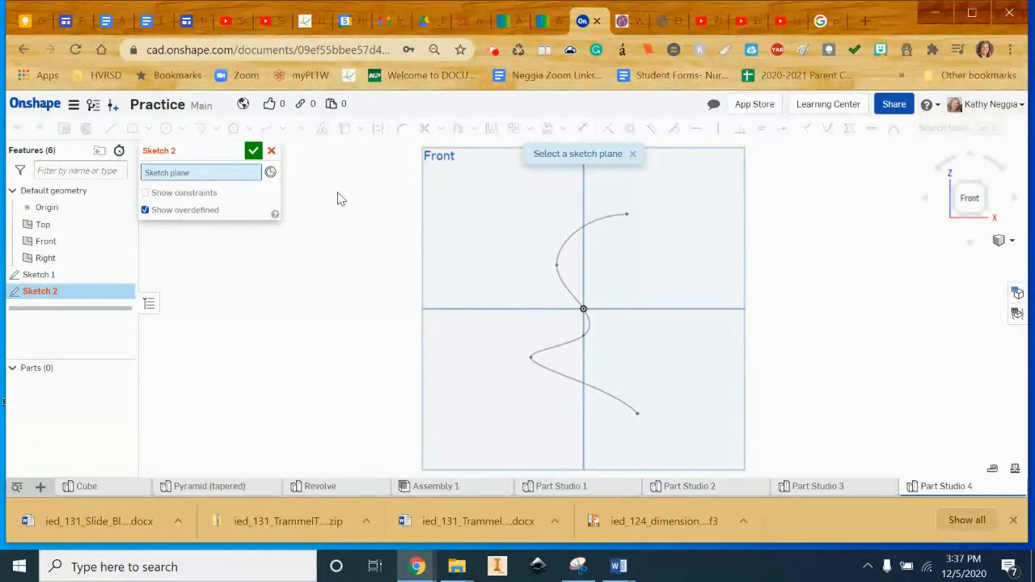
left_click(985, 190)
left_click(471, 317)
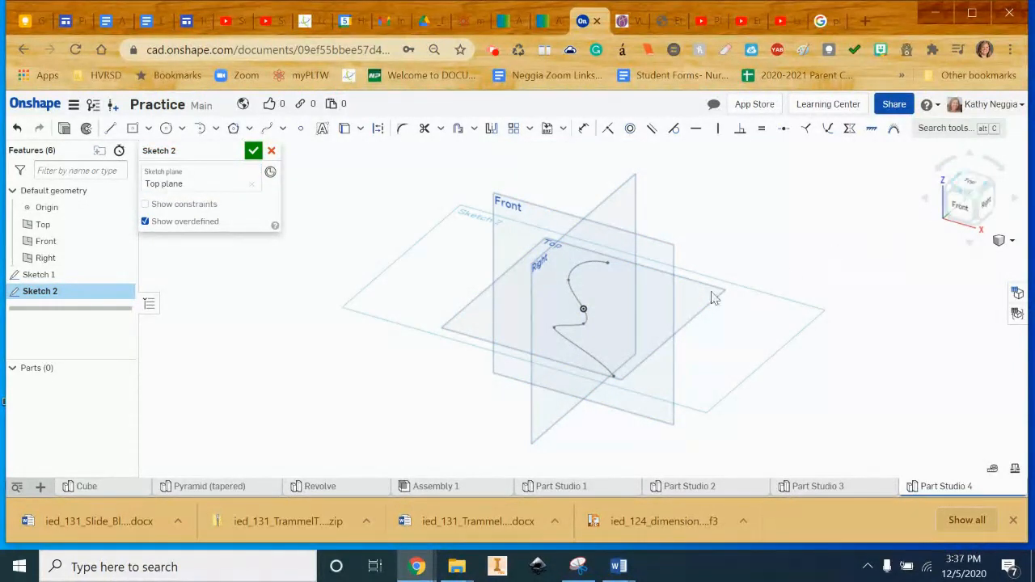
scroll(637, 330, "up", 3)
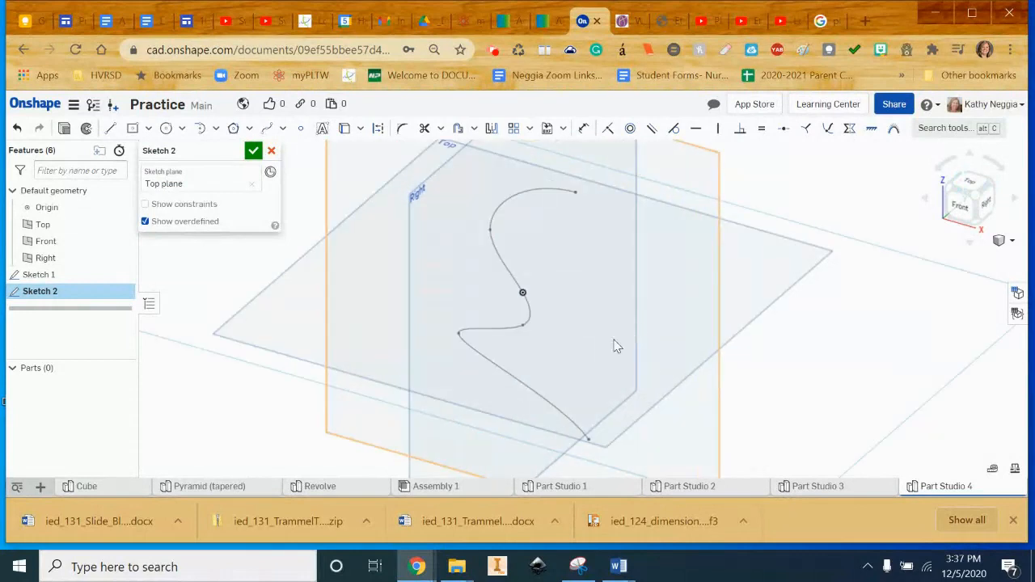
left_click(166, 128)
left_click(522, 292)
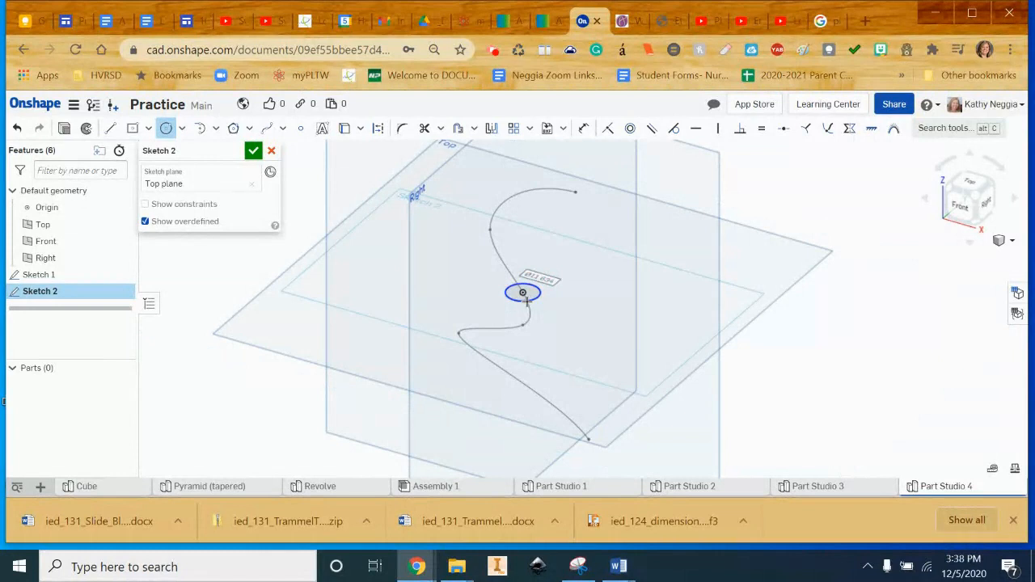
left_click(253, 152)
Step: Sweep the circle along the spline path as a new solid
right_click_drag(465, 321, 497, 308)
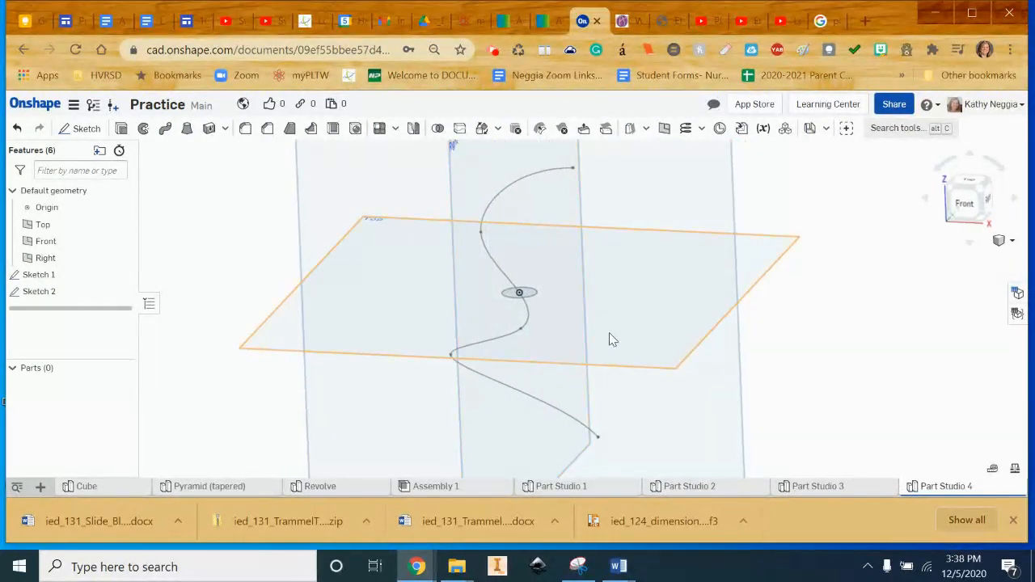
left_click(164, 130)
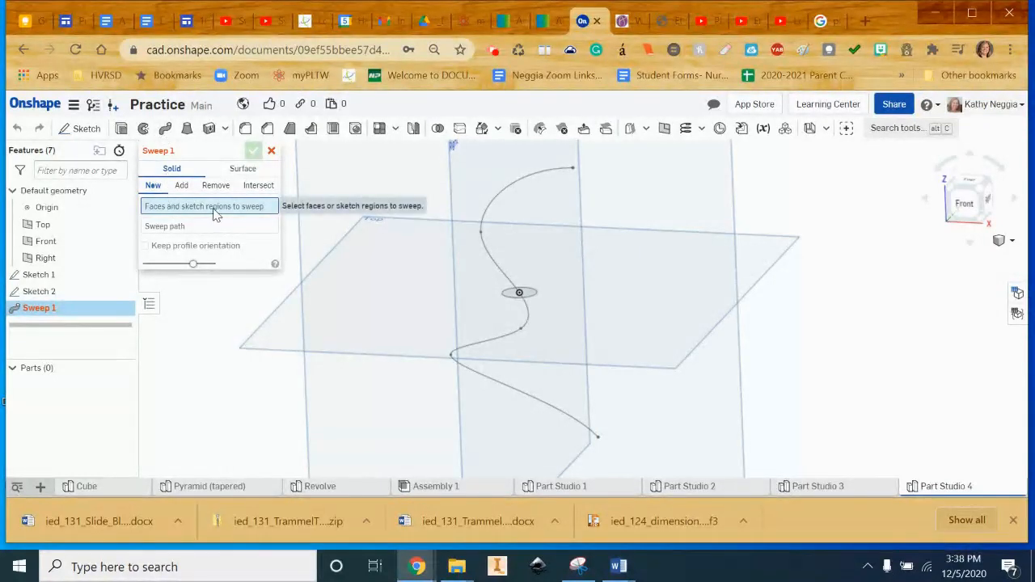
left_click(528, 299)
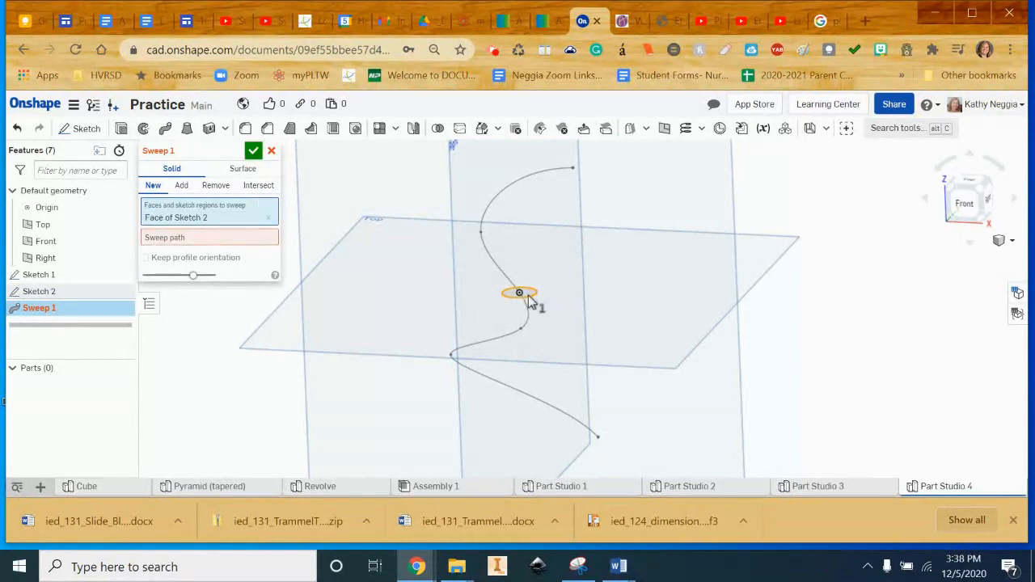
left_click(205, 238)
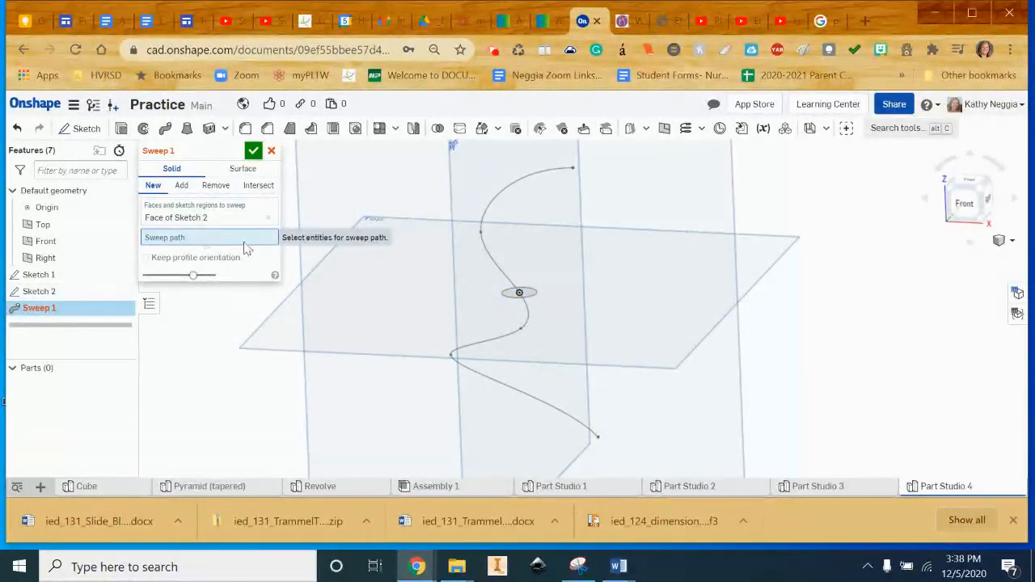
left_click(504, 199)
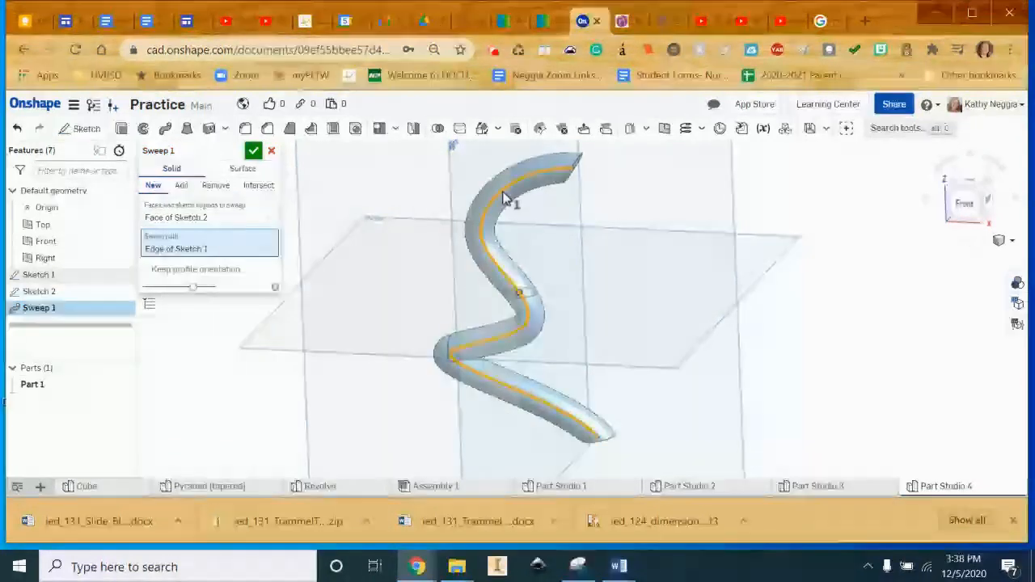
left_click(253, 151)
Step: Switch to an isometric view and delete the Sweep 1 feature
right_click_drag(646, 359, 718, 379)
left_click(1012, 240)
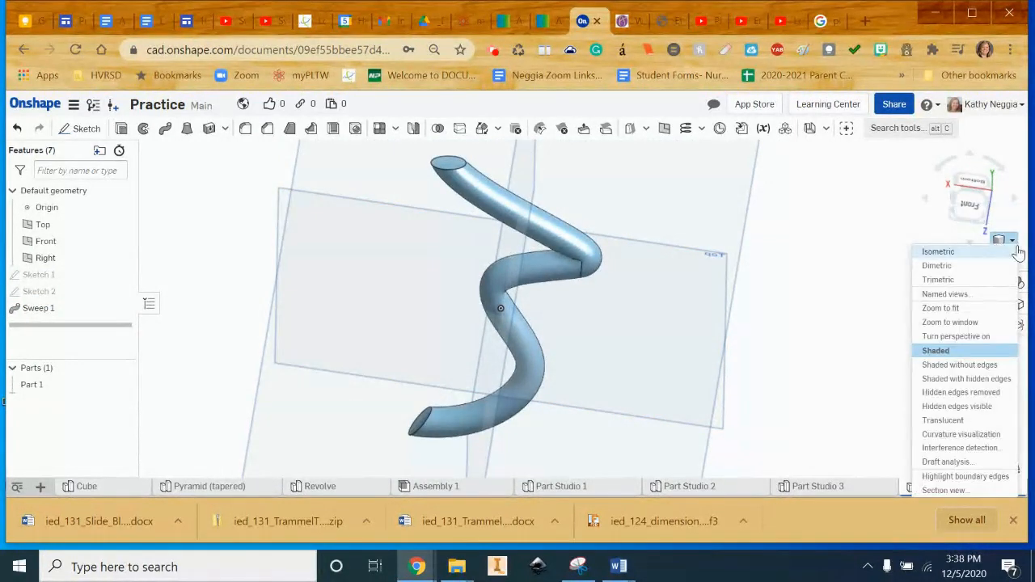
left_click(974, 254)
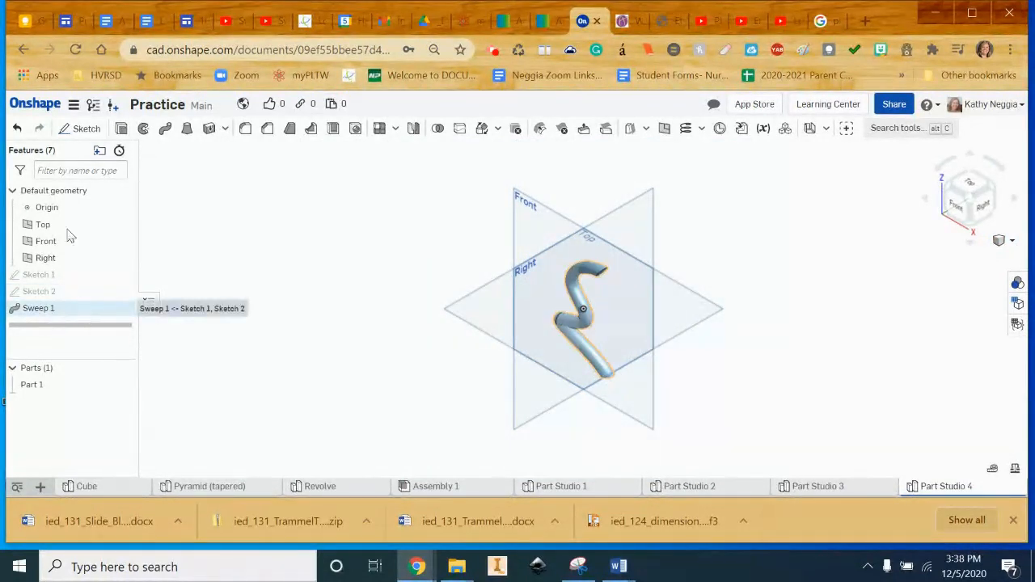
right_click(94, 310)
left_click(115, 448)
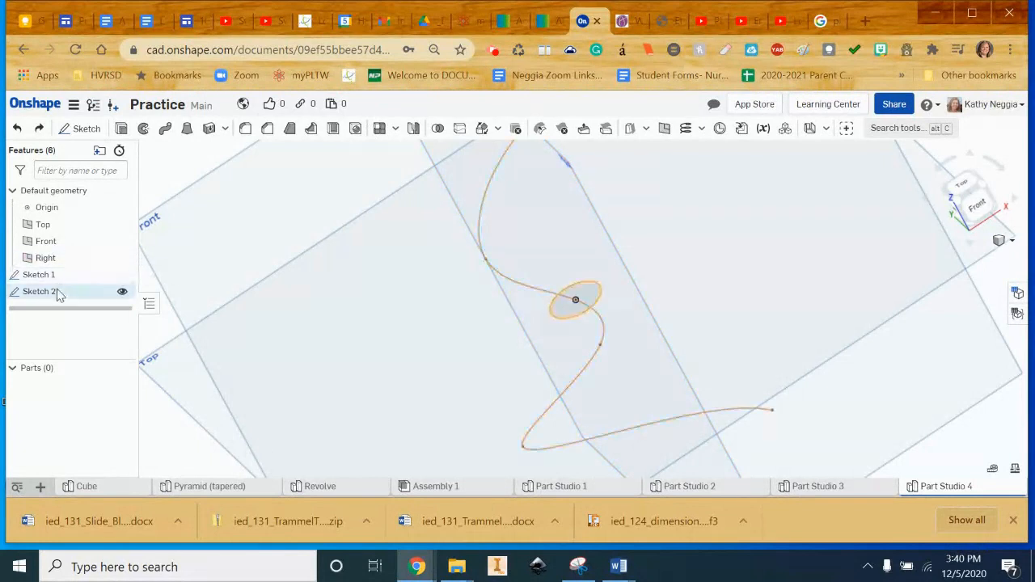
Step: Edit Sketch 2, adding a small corner rectangle around the origin that overlaps the circle, and finish the sketch
double_click(48, 293)
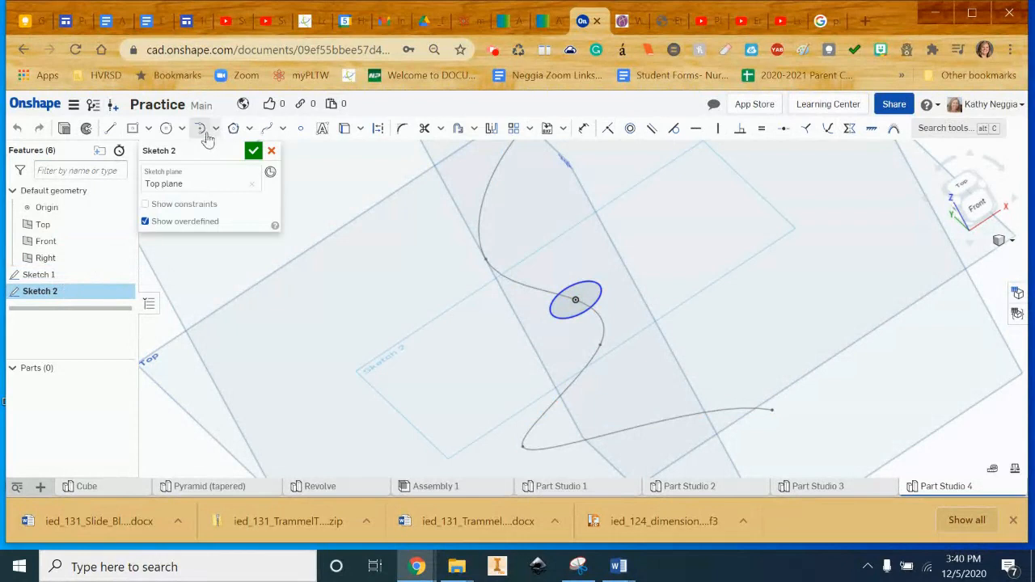
left_click(153, 146)
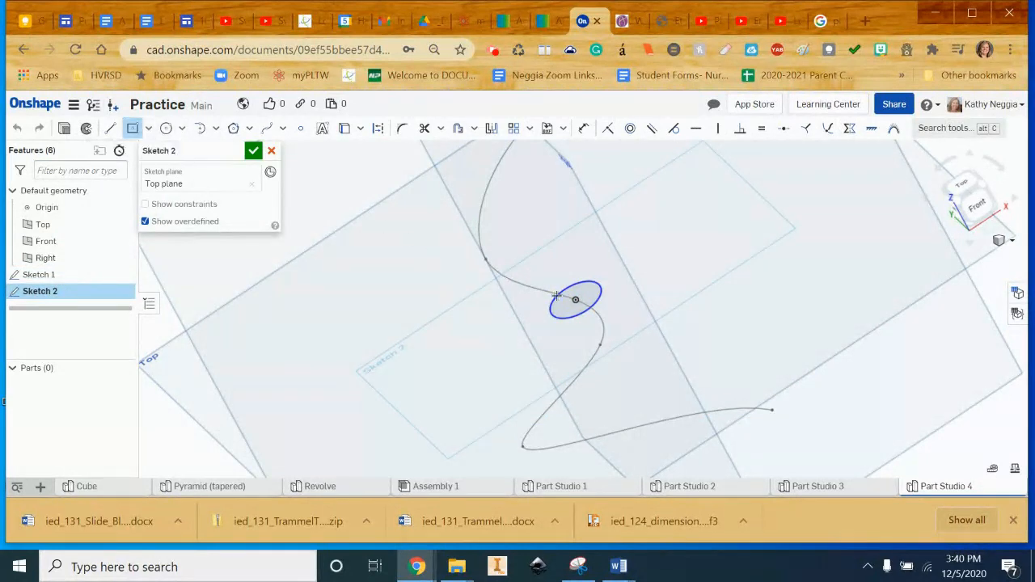
left_click(598, 304)
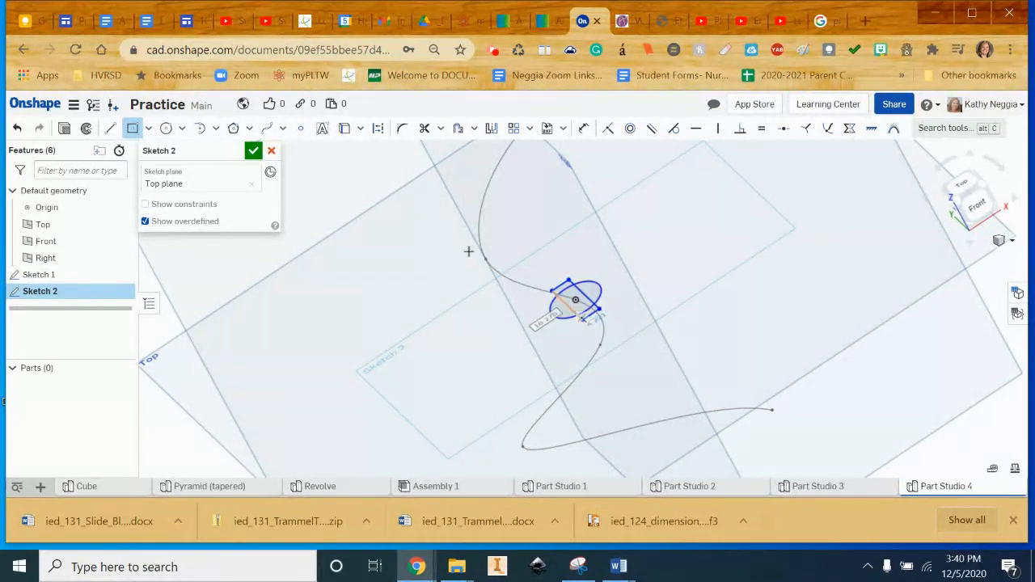
left_click(253, 152)
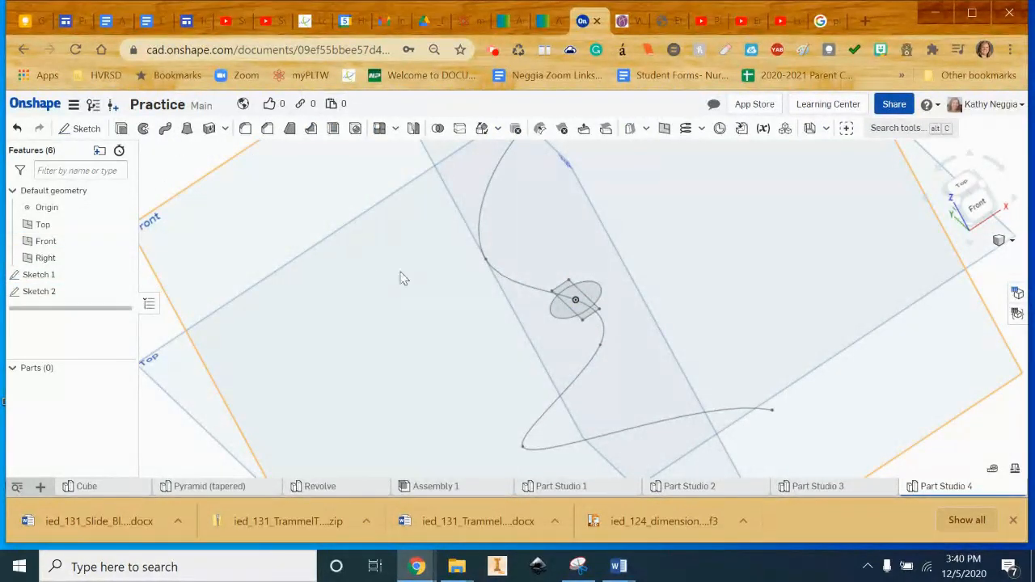
Step: Sweep all five regions of the overlapping circle and rectangle along the spline path as a new solid
left_click(166, 129)
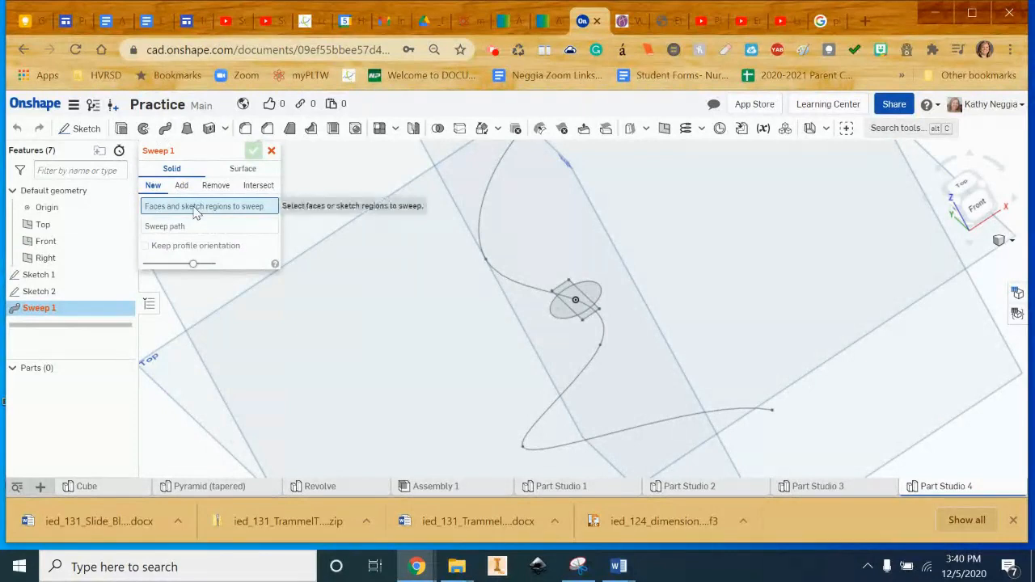
left_click(576, 299)
left_click(587, 296)
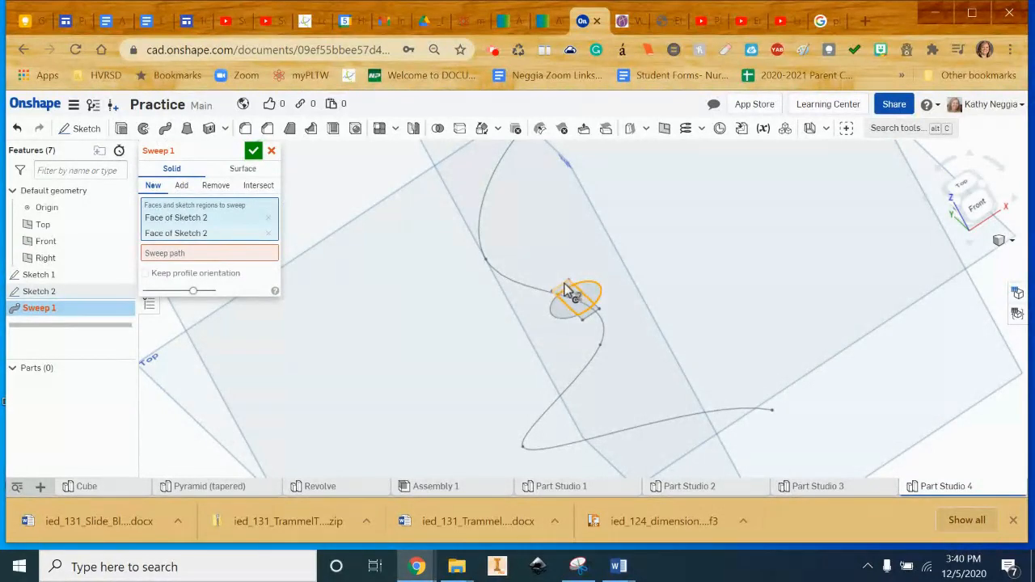
left_click(568, 291)
left_click(581, 307)
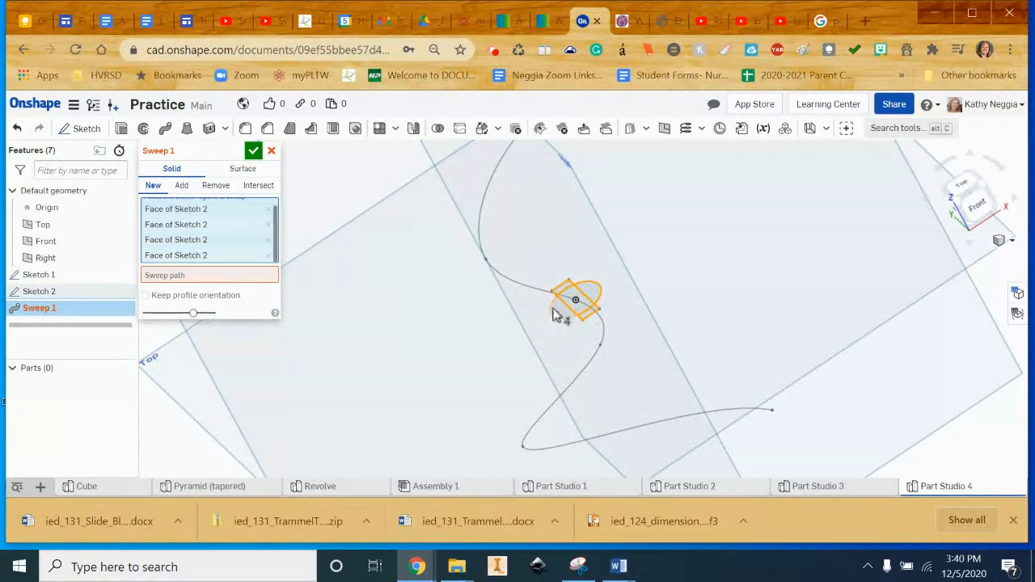
left_click(563, 316)
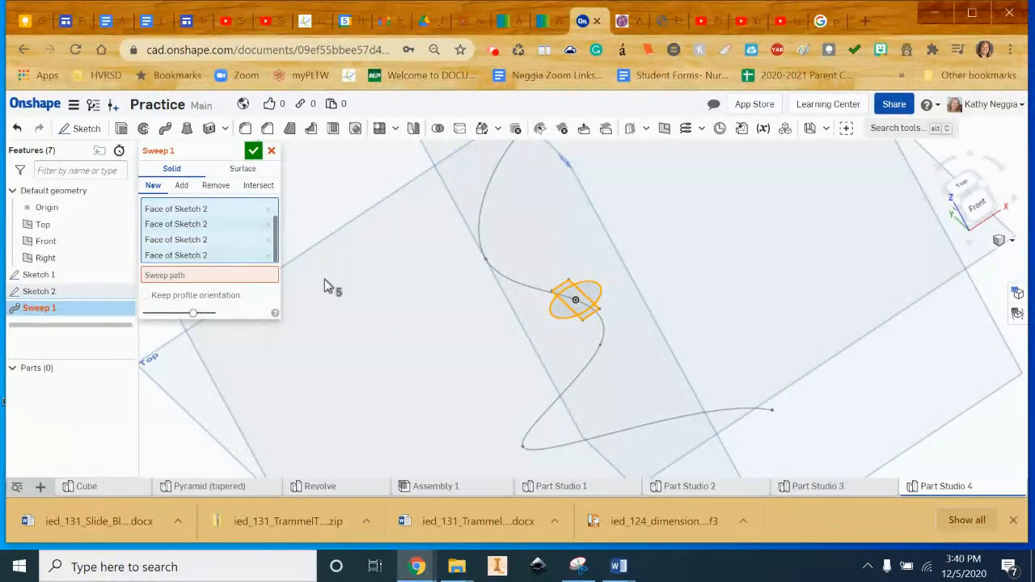
left_click(234, 278)
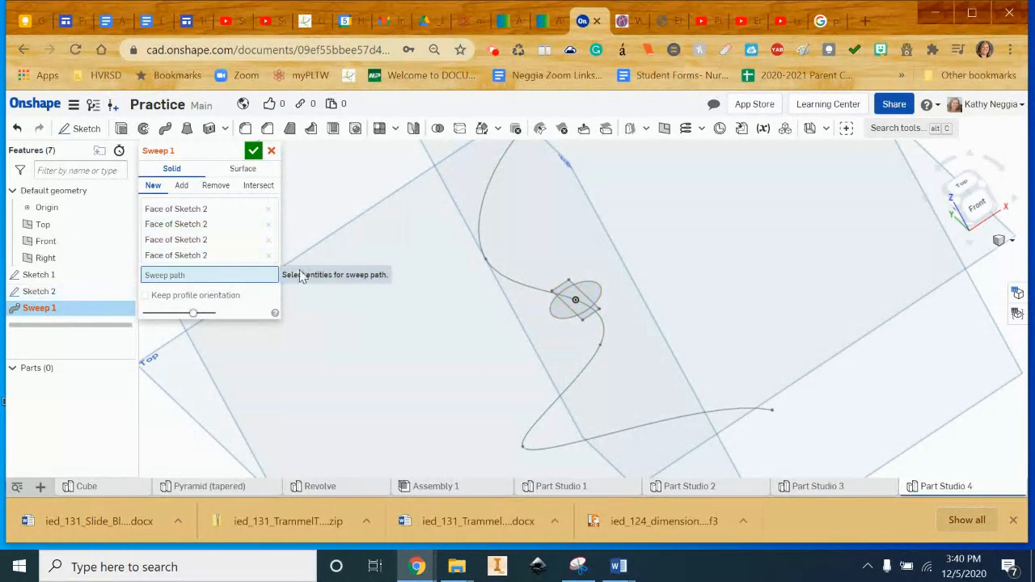
left_click(483, 208)
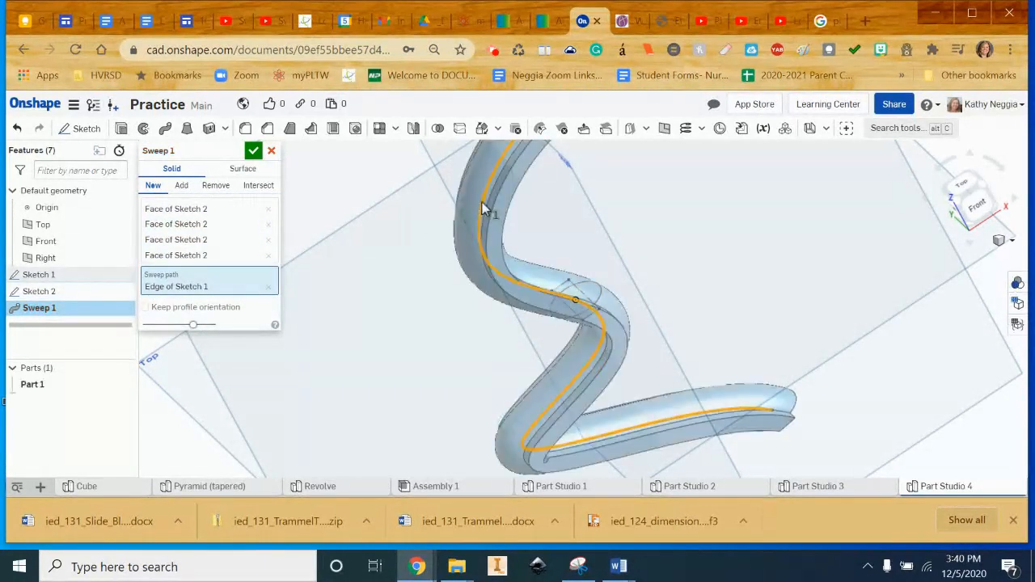
left_click(253, 154)
Step: Rename Part Studio 4 as Sweep
right_click_drag(681, 380, 708, 317)
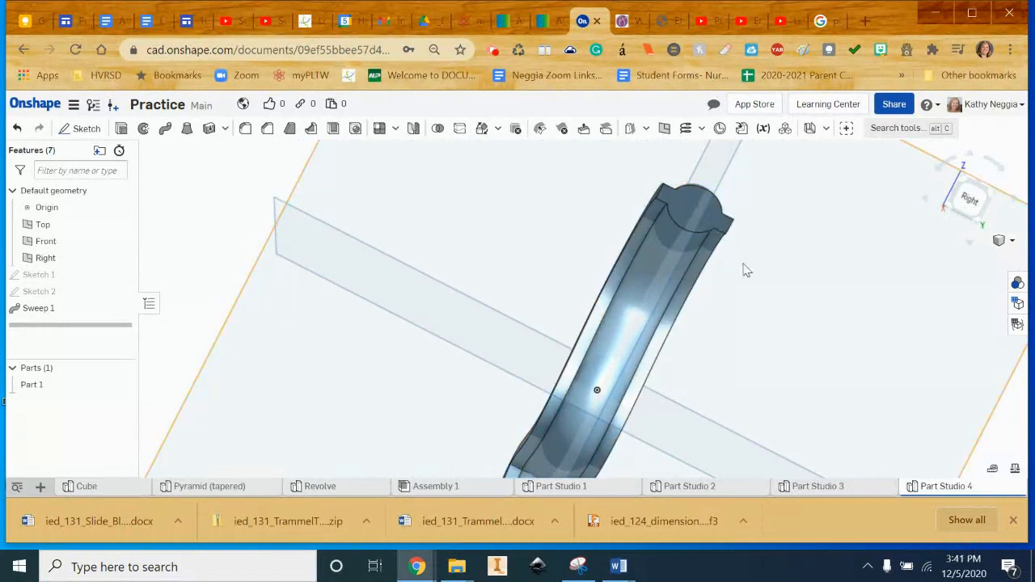
right_click_drag(815, 319, 727, 327)
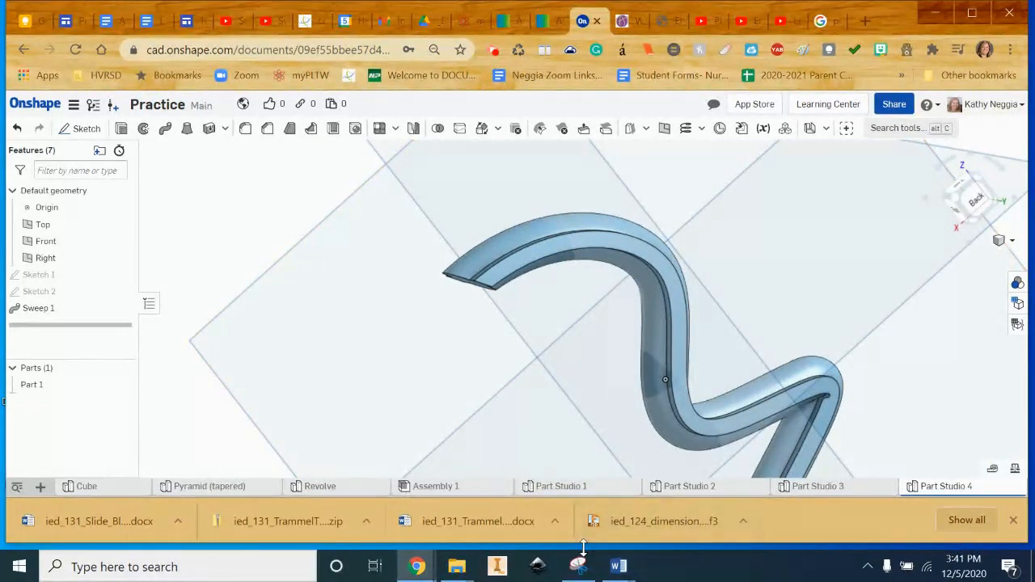
right_click(934, 490)
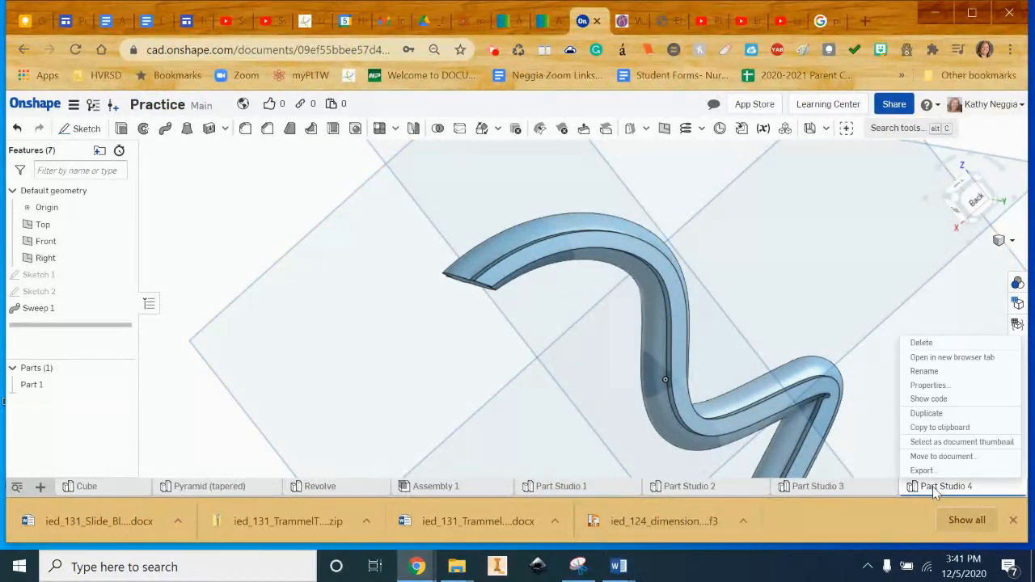
left_click(931, 371)
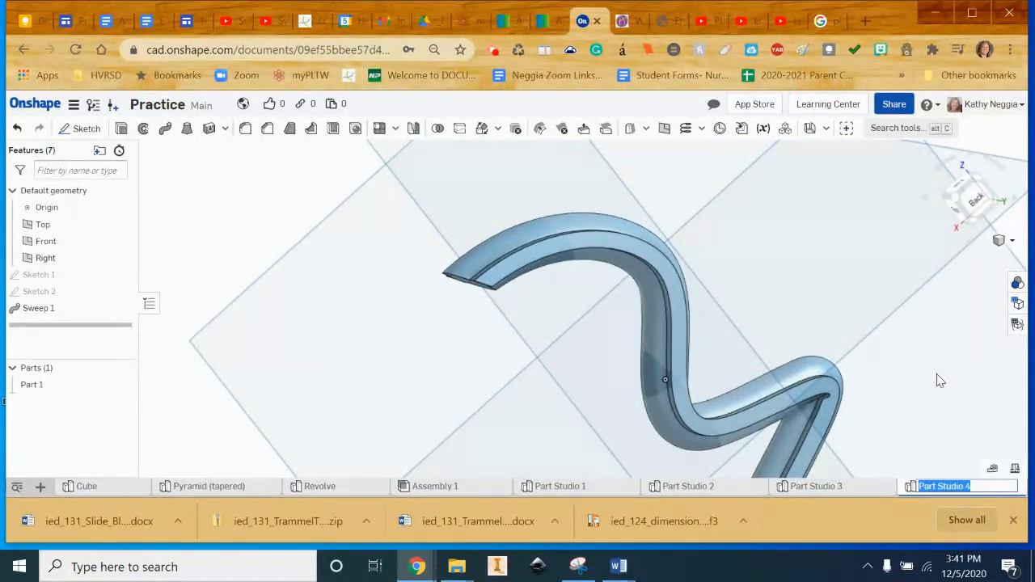
type("Sweep")
key("Return")
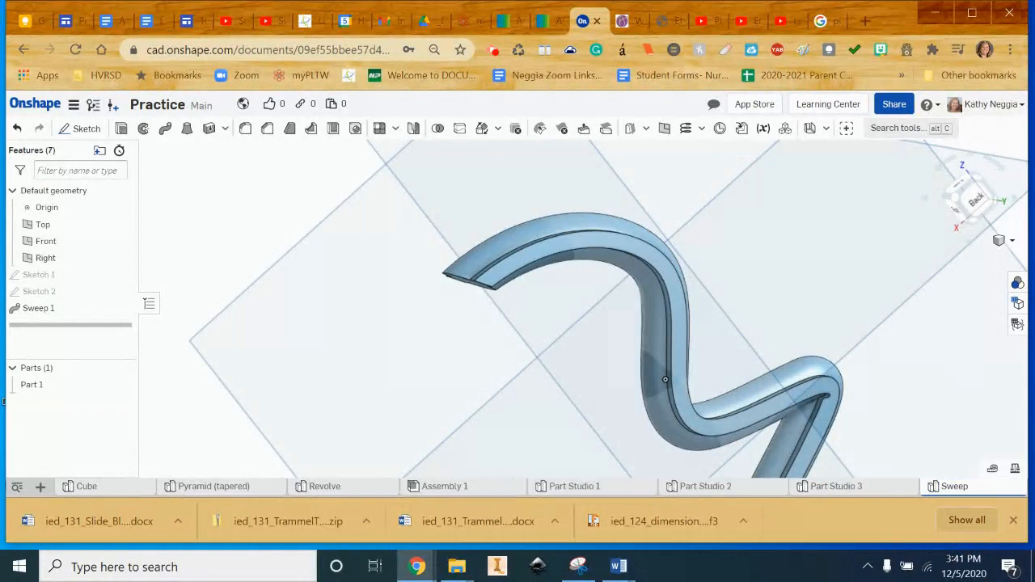
mouse_move(418, 571)
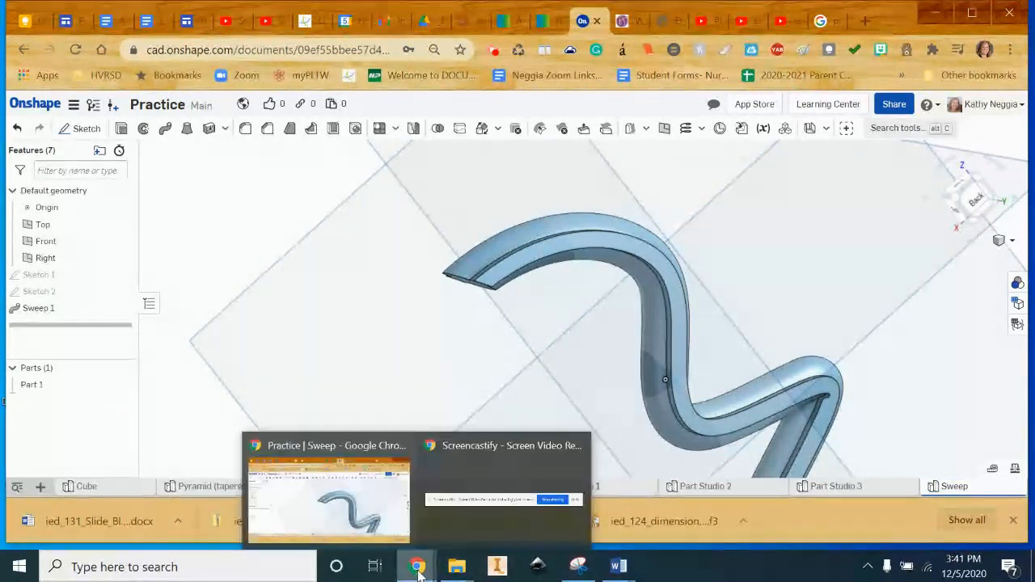